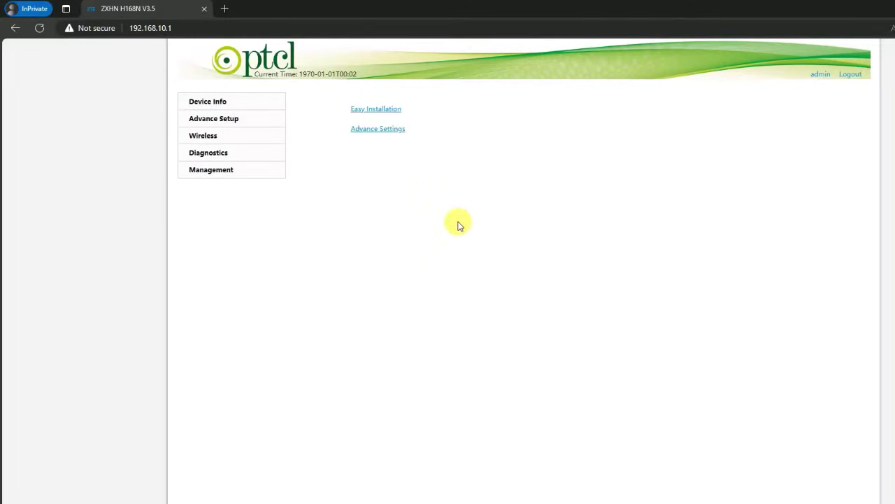
- Delete all four DSL ATM interfaces under Advance Setup > Layer2 Interface > ATM Interface
left_click(373, 135)
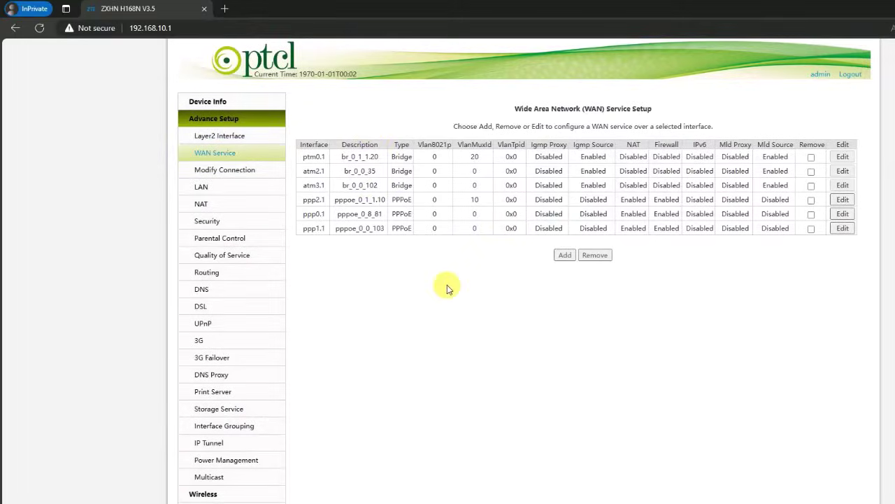
left_click(214, 104)
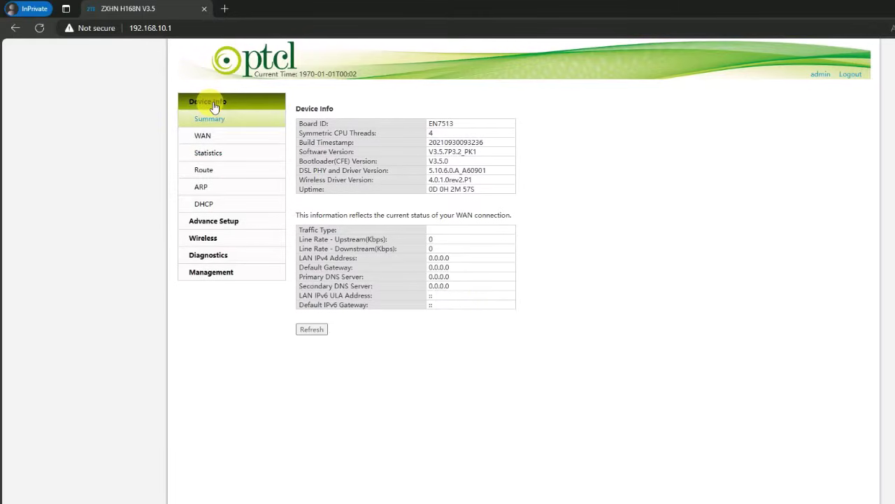
left_click(231, 227)
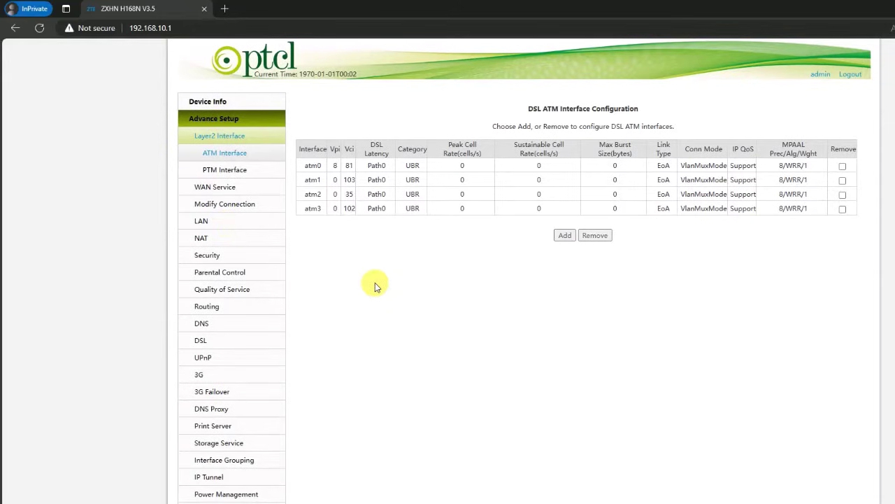
left_click(223, 138)
left_click(236, 156)
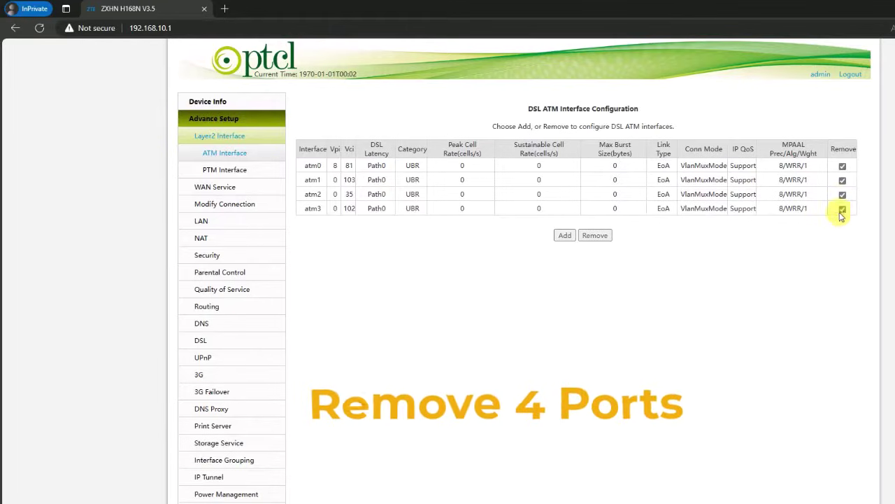
left_click(594, 235)
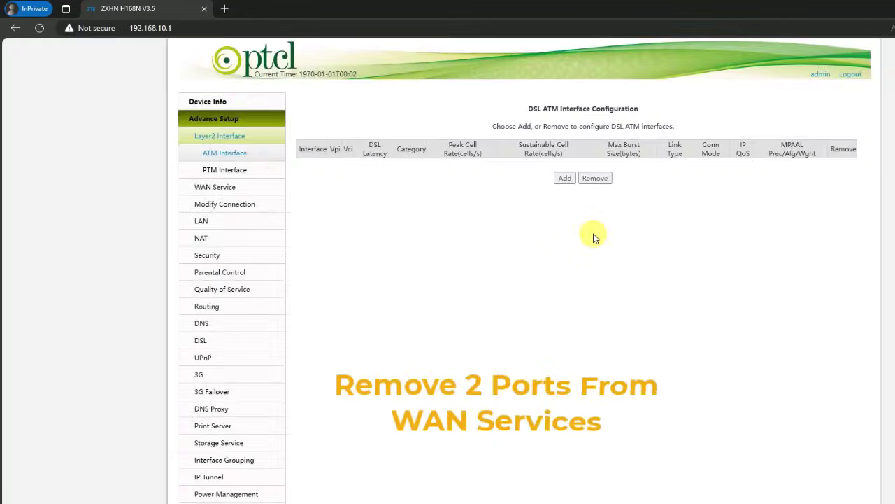
left_click(231, 190)
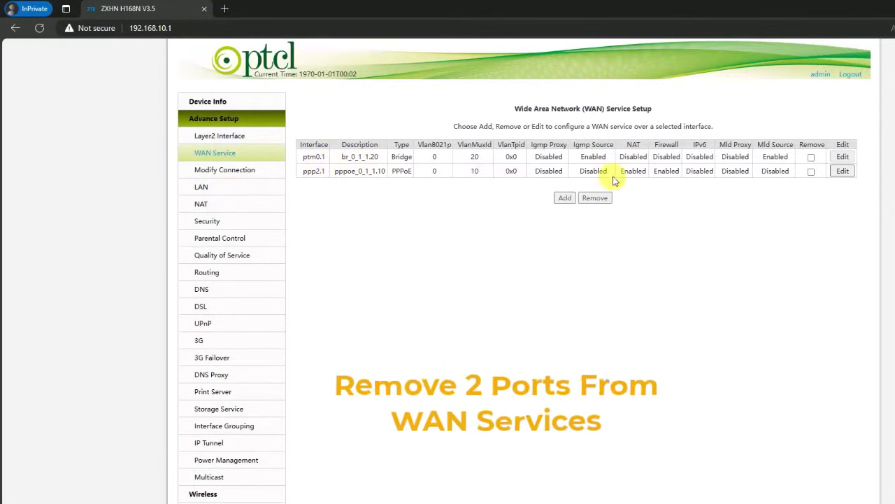
- Remove the ptm0.1 and ppp2.1 WAN services
left_click(811, 157)
left_click(812, 172)
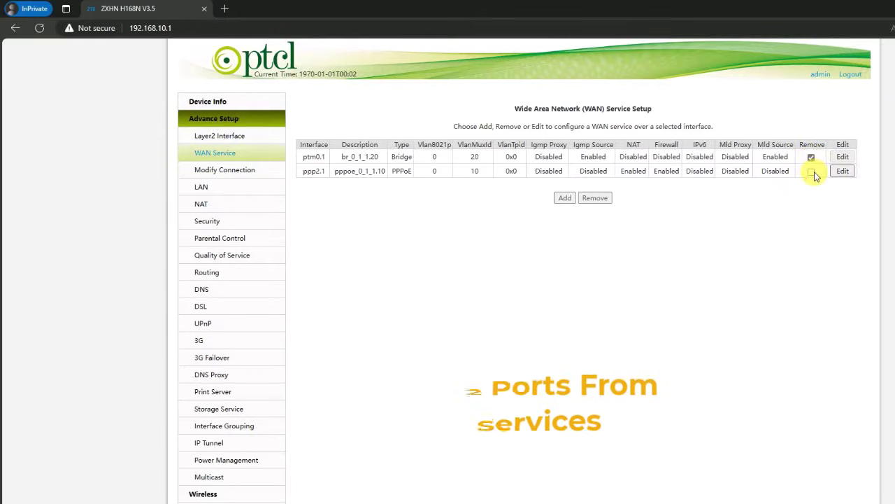
left_click(596, 199)
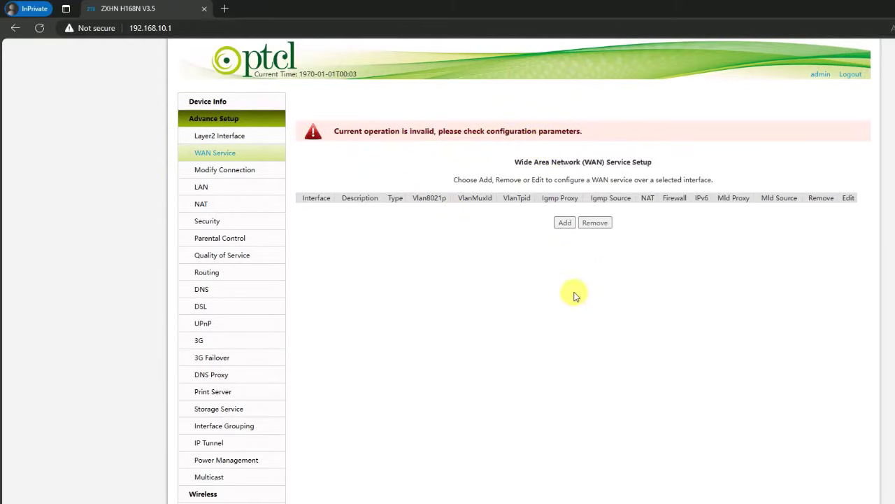
- Add a new PPP over Ethernet (PPPoE) WAN service on the ptm0(0_1_1) interface
left_click(565, 223)
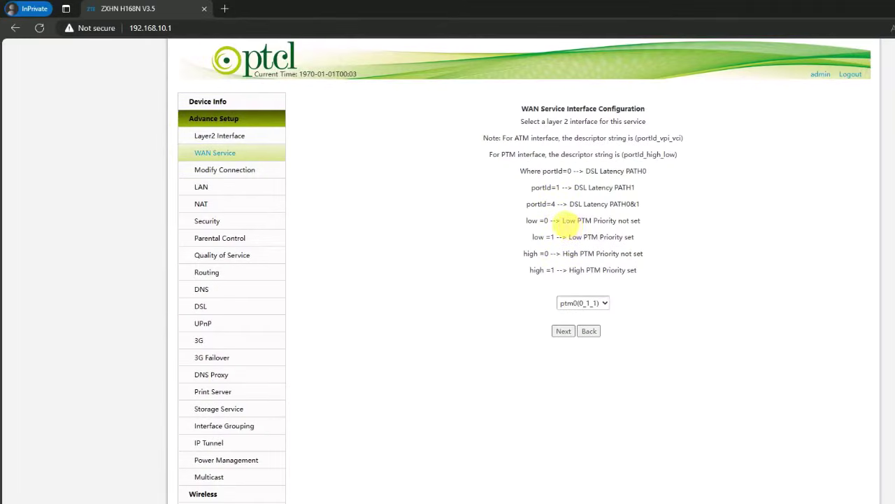
left_click(563, 331)
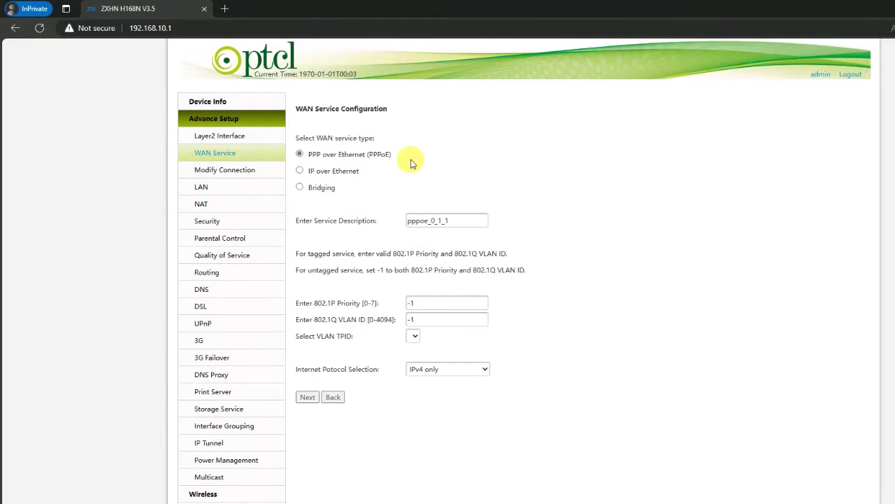
left_click(307, 398)
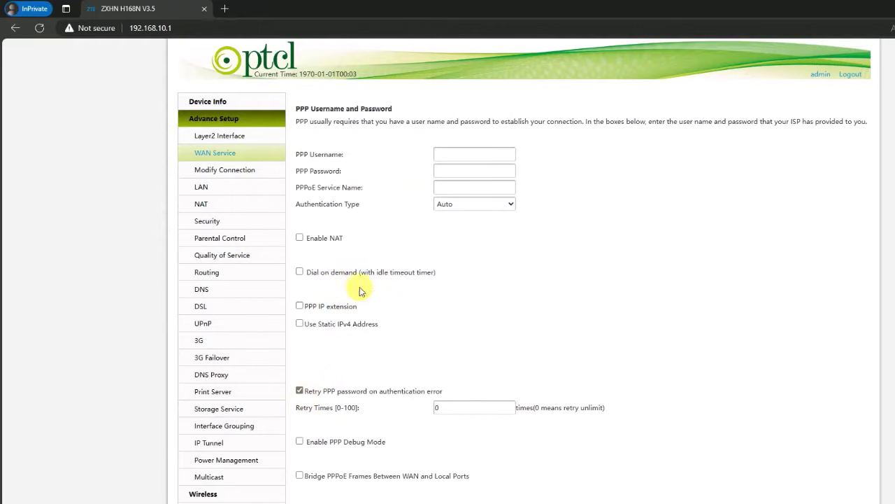
- Enter the PPP username and password for the new PPPoE service
left_click(478, 158)
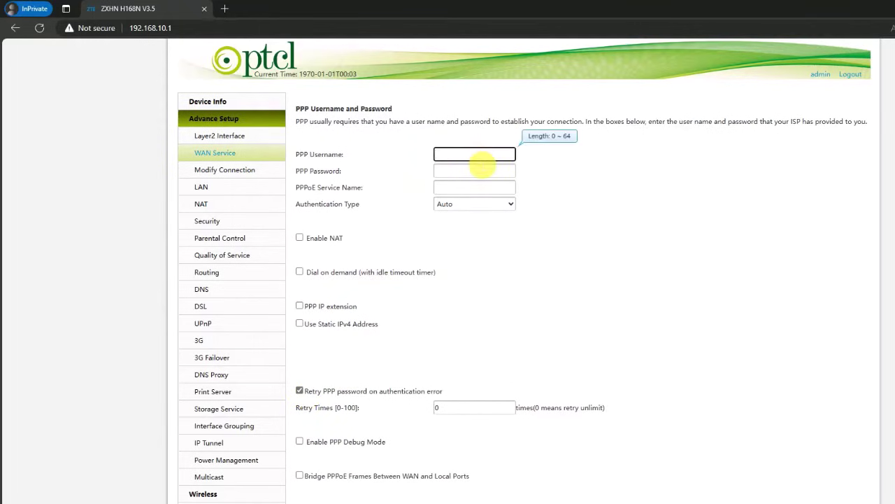
type("tariq")
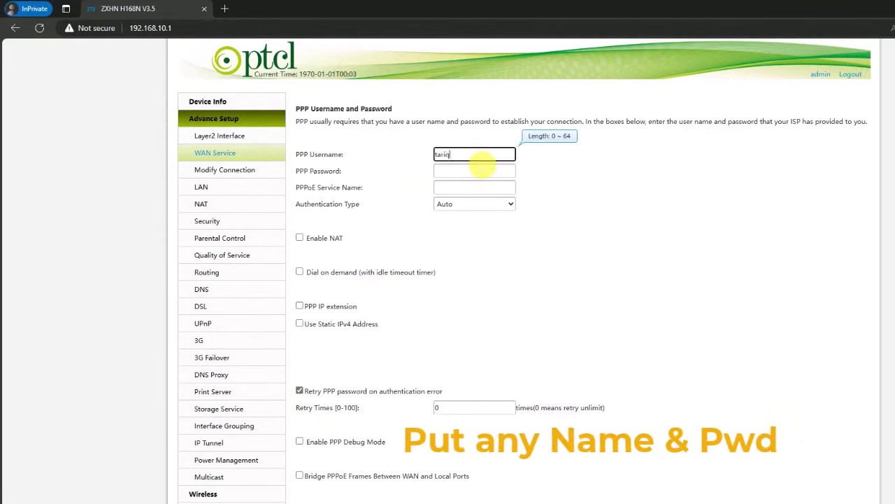
left_click(482, 169)
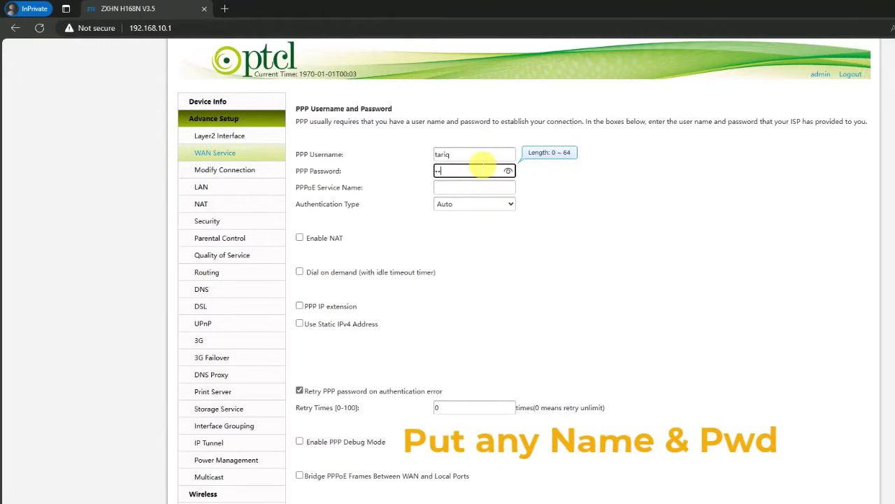
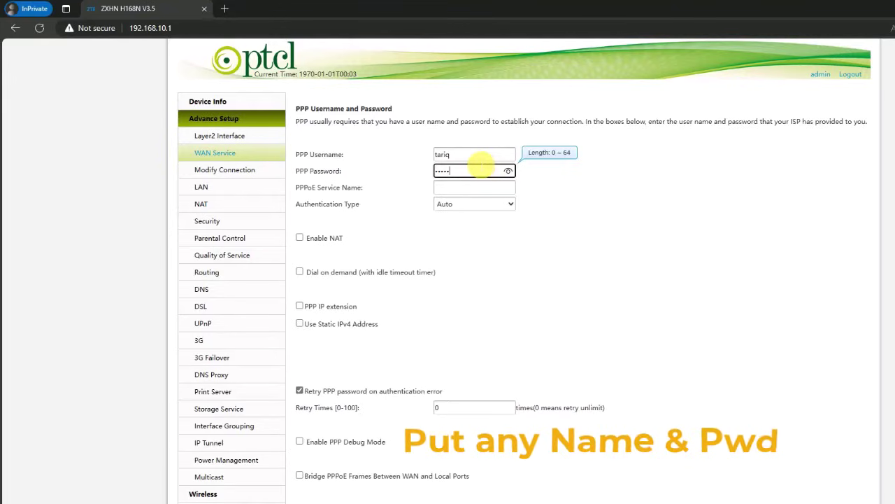
left_click(508, 170)
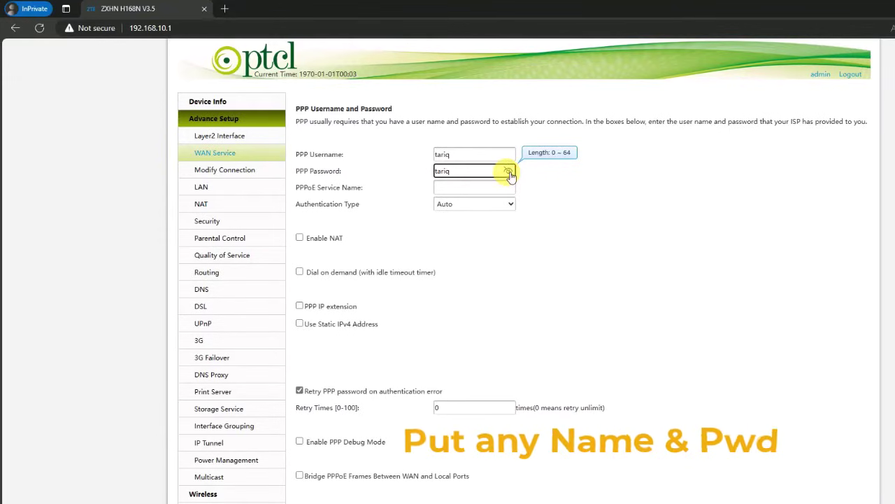
left_click(508, 171)
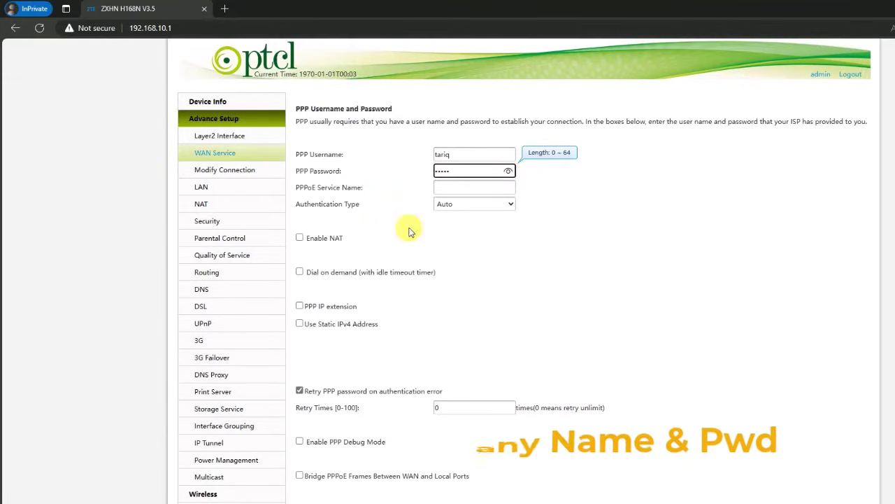
- Enable NAT, Fullcone NAT and IGMP Multicast Proxy on the connection
left_click(300, 238)
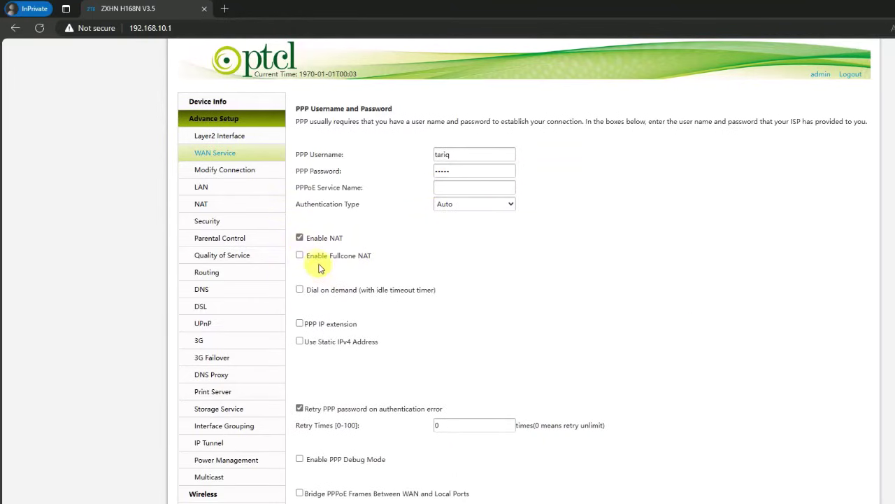
left_click(300, 255)
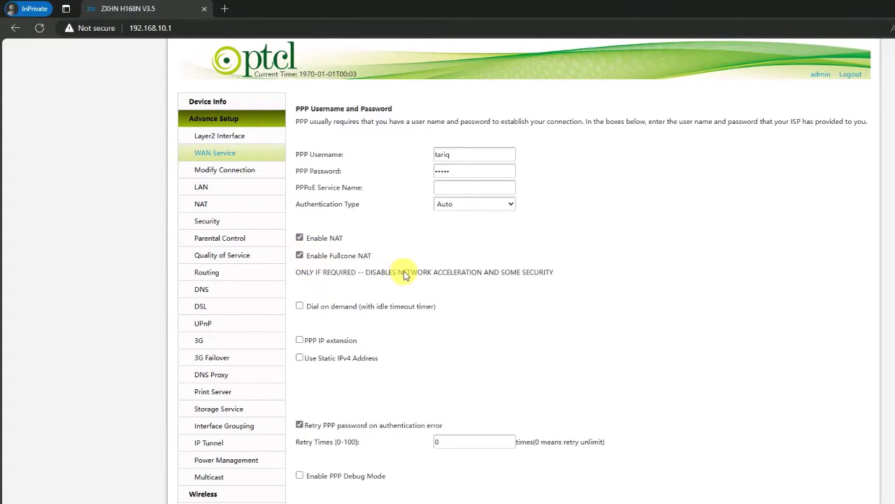
scroll(427, 289, "down", 1)
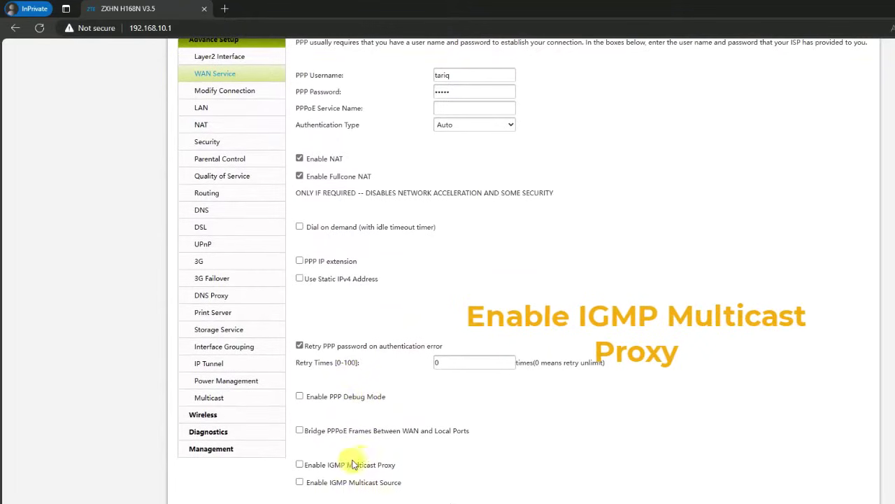
scroll(375, 426, "down", 1)
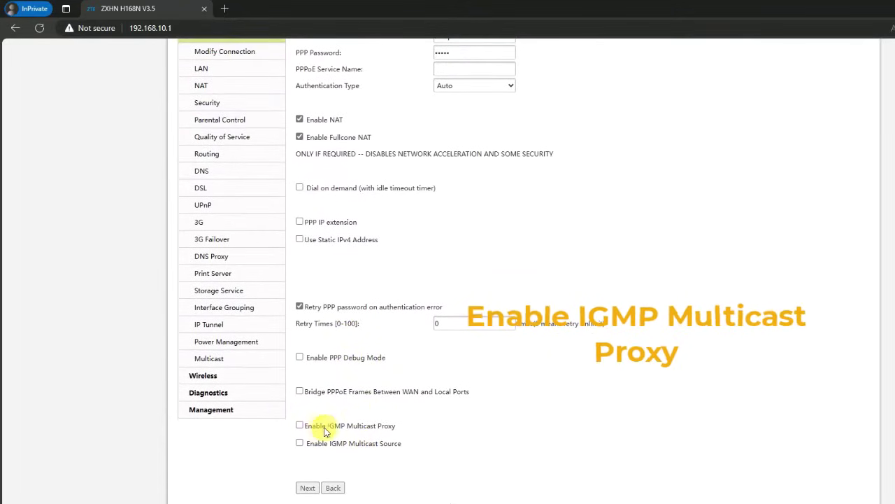
left_click(300, 425)
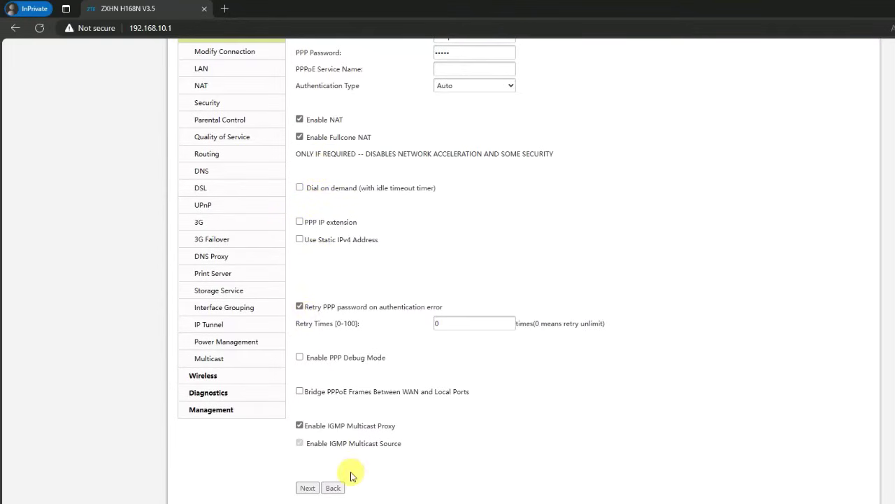
left_click(307, 488)
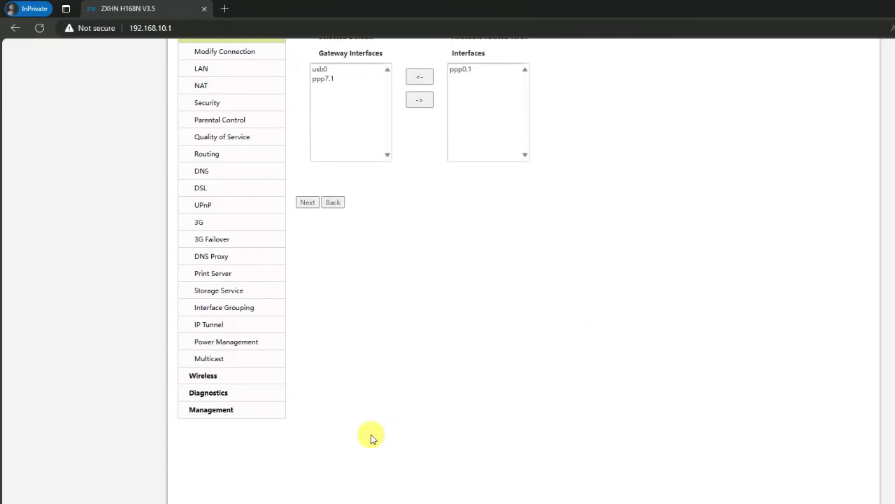
- Keep the default gateway and DNS settings, then apply and save PPPoE service ppp0.1
scroll(423, 369, "up", 2)
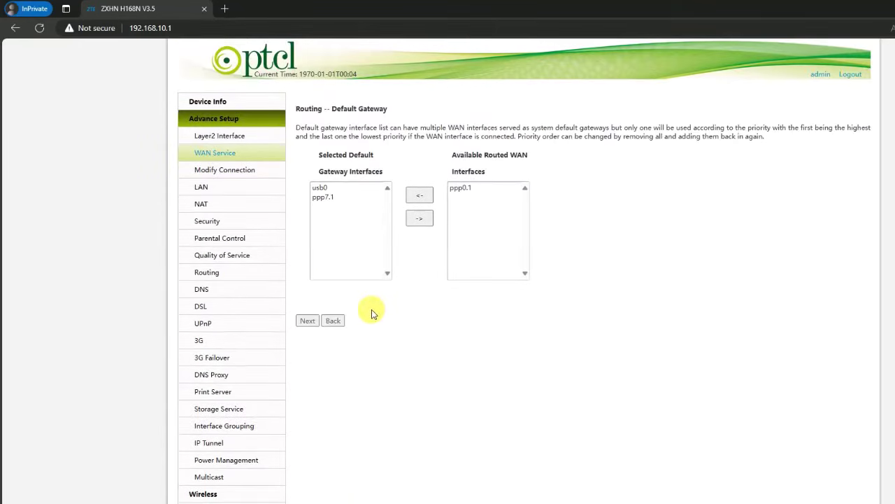
left_click(306, 323)
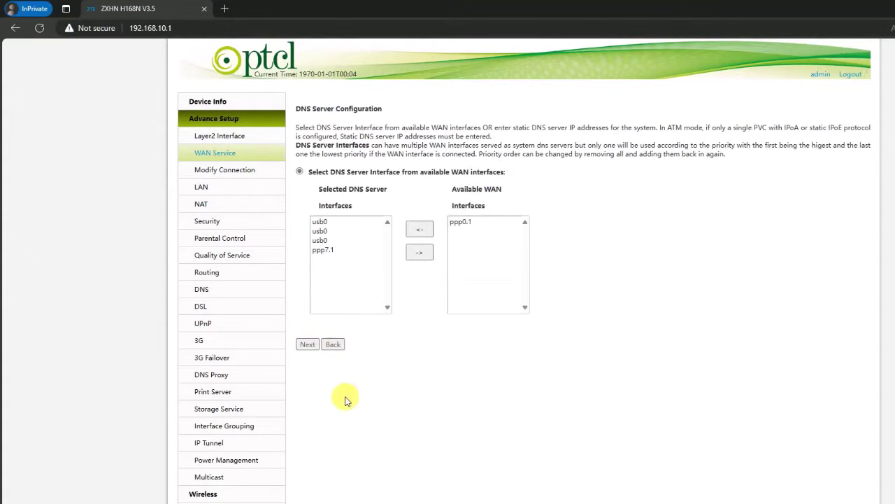
left_click(306, 344)
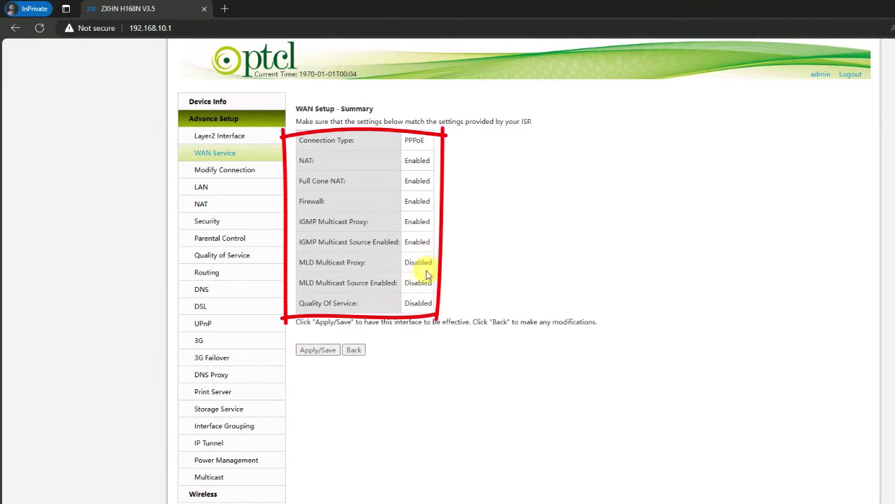
left_click(319, 352)
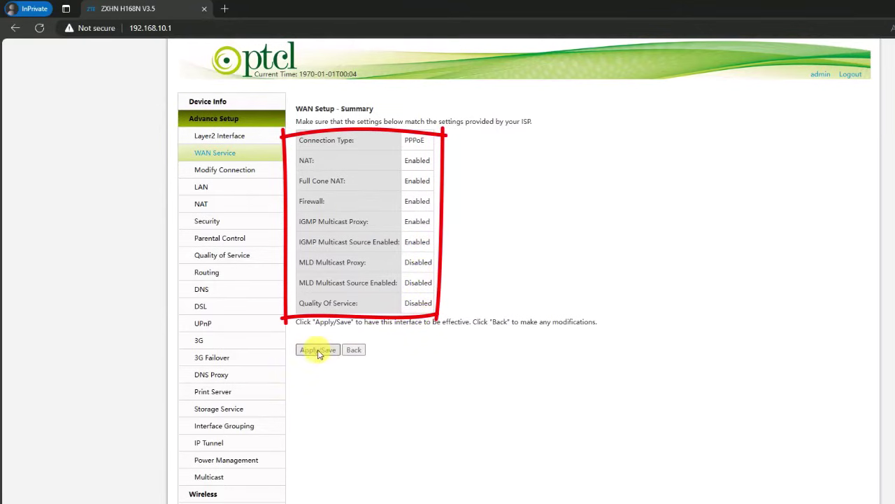
left_click(318, 353)
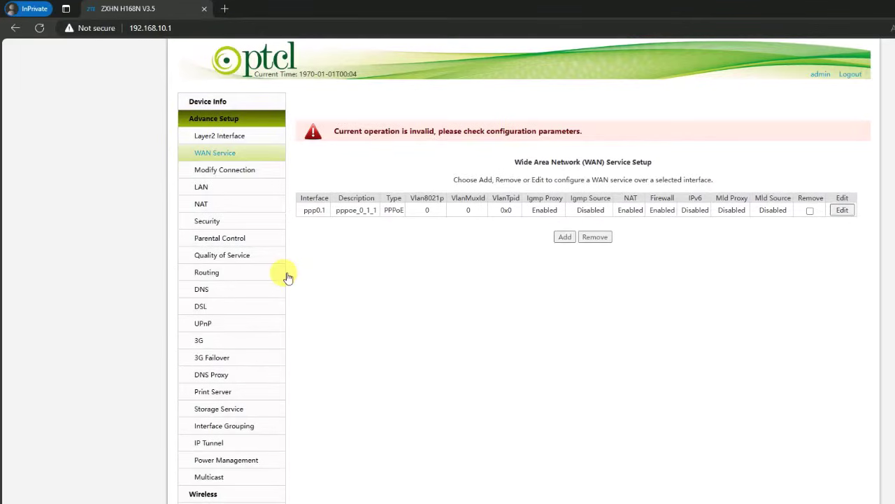
- Set the router's LAN IP address to 30.1.1.216 and disable the DHCP server
left_click(205, 189)
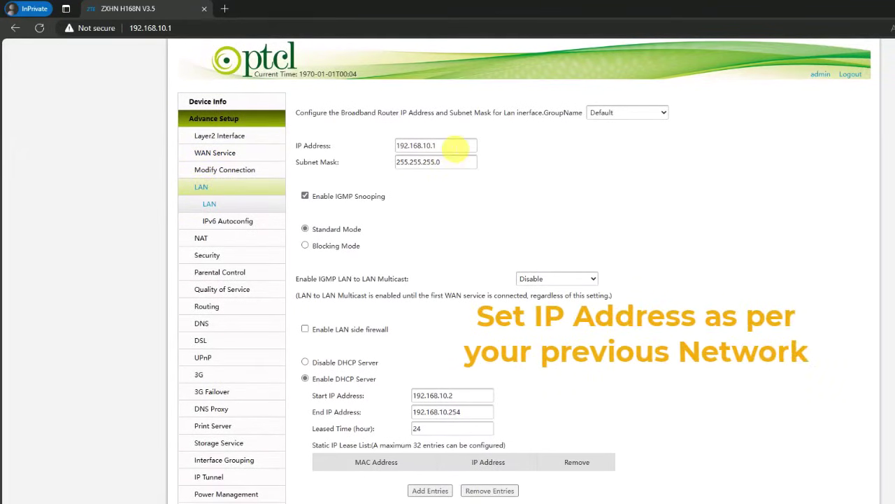
double_click(455, 147)
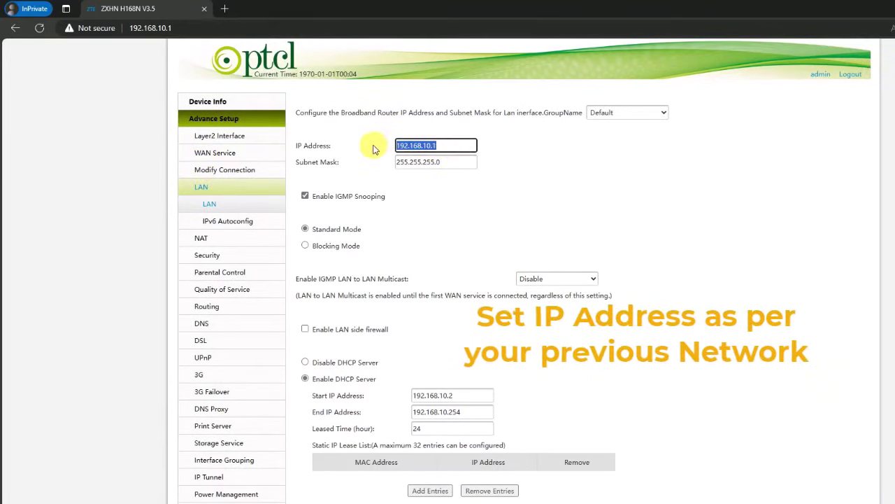
type("10.1.1.1")
type("216")
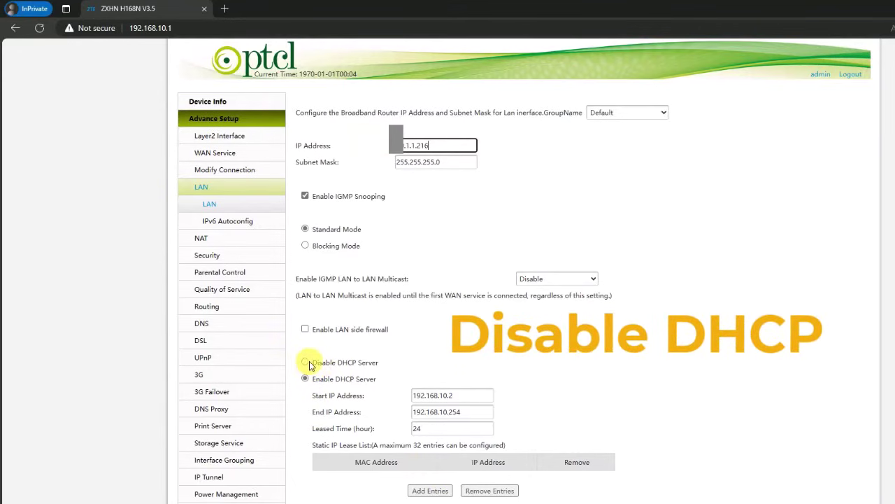
left_click(305, 363)
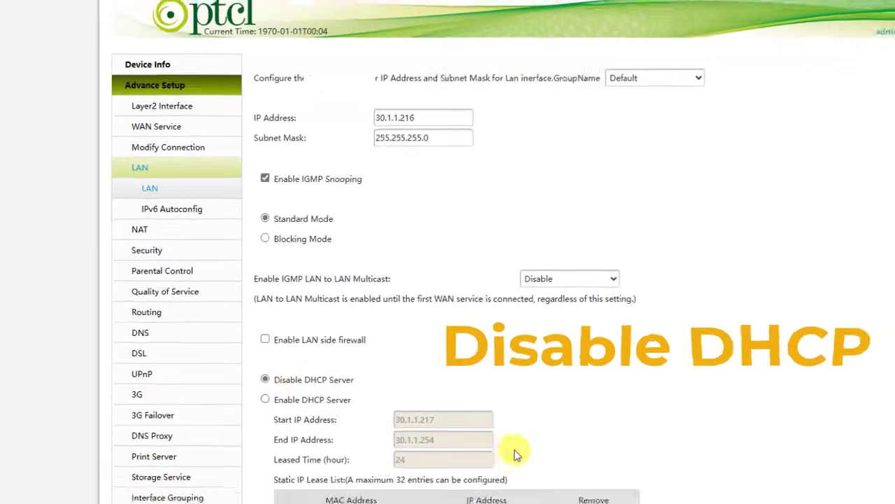
scroll(514, 422, "down", 1)
scroll(437, 359, "up", 1)
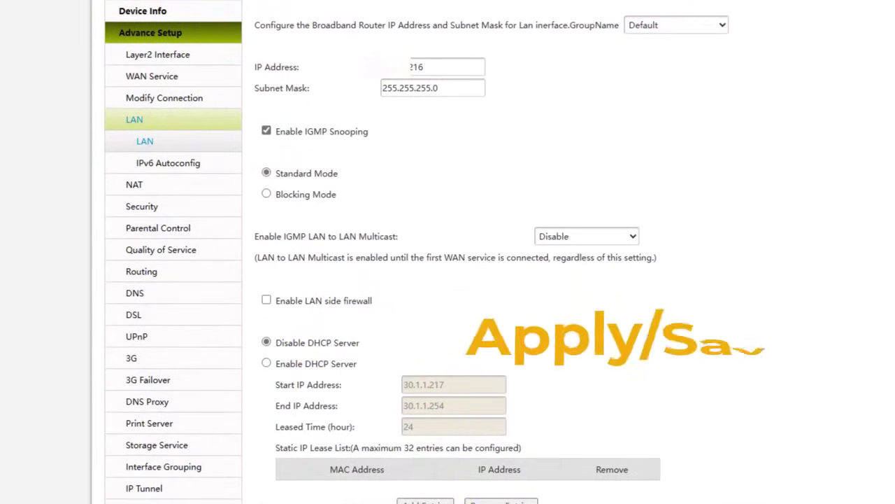
- Save the new LAN settings and watch pings to 192.168.10.1 time out
left_click(282, 468)
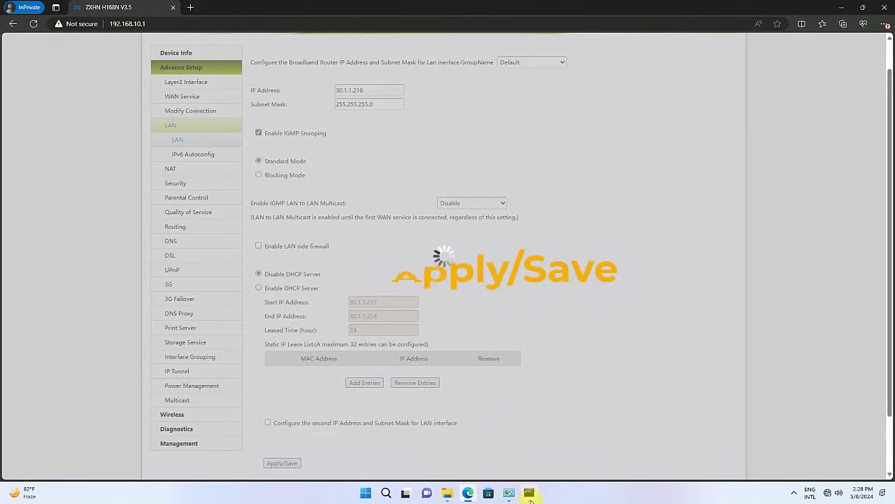
key("alt+Tab")
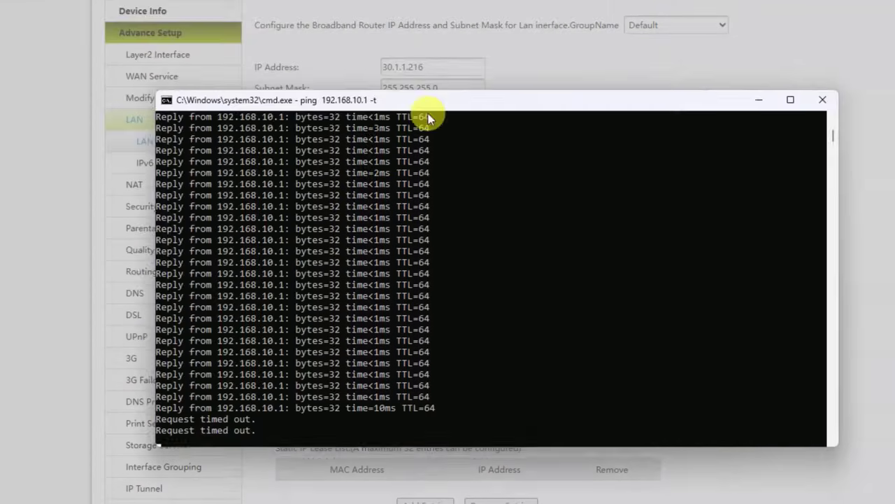
left_click_drag(428, 113, 456, 121)
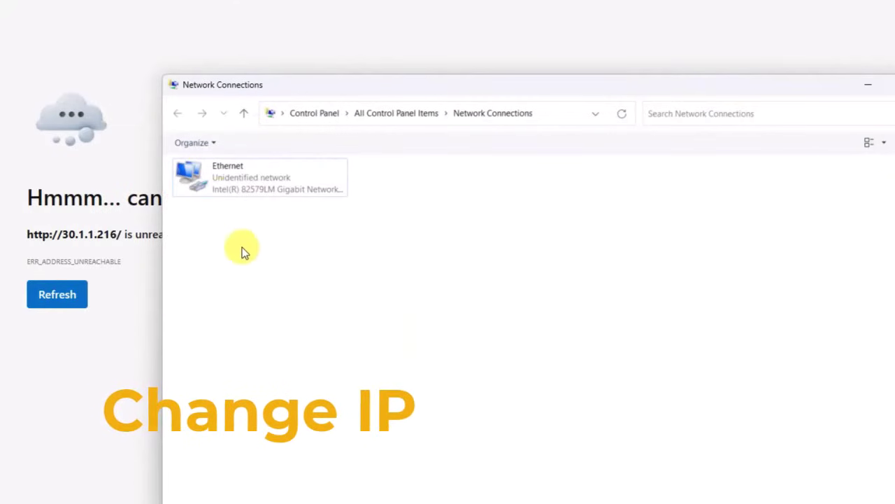
- Open the IPv4 settings in the Ethernet adapter's properties
left_click(255, 178)
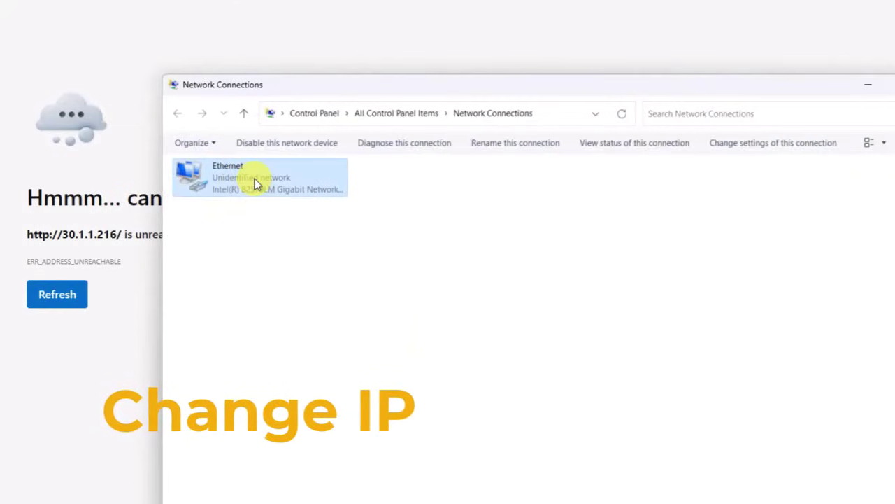
right_click(255, 178)
left_click(341, 313)
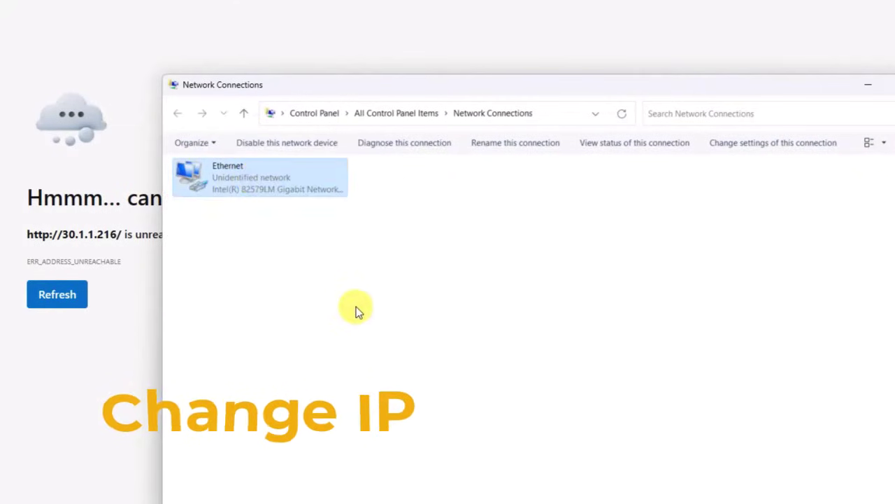
double_click(339, 303)
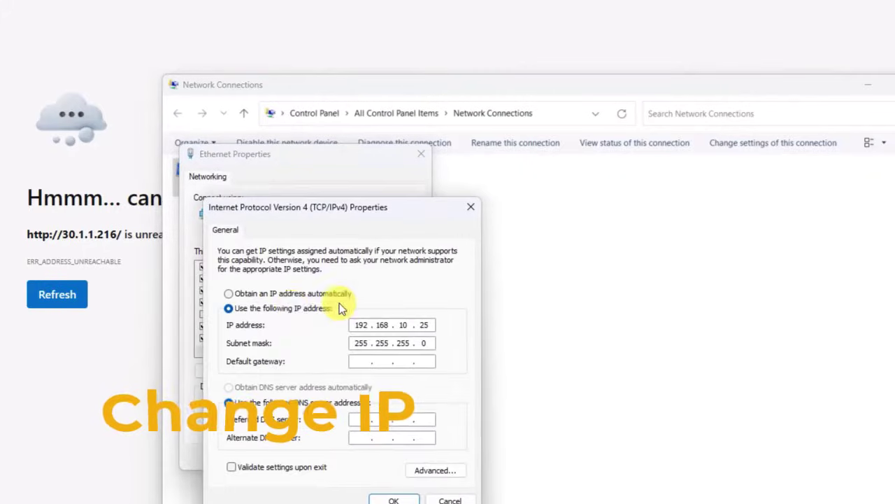
- Give Ethernet a static 30.1.1.x IPv4 address with subnet mask and gateway, and confirm
left_click(269, 293)
left_click(267, 309)
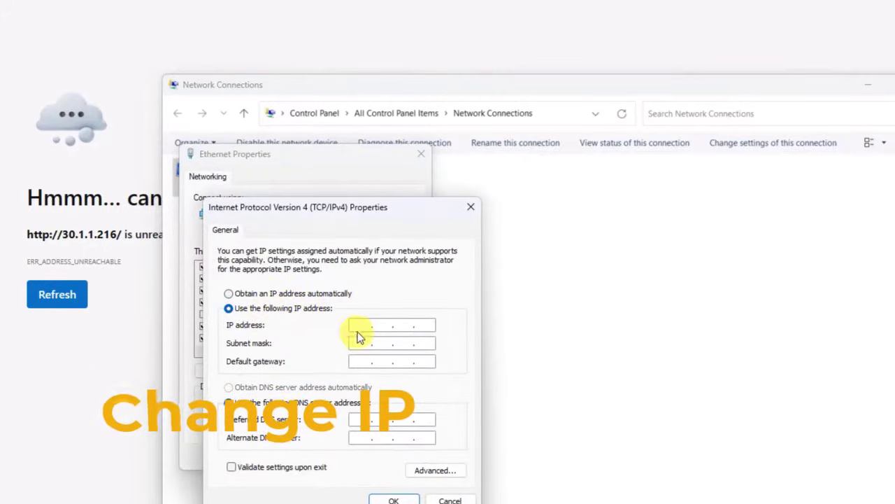
type("30.1.1")
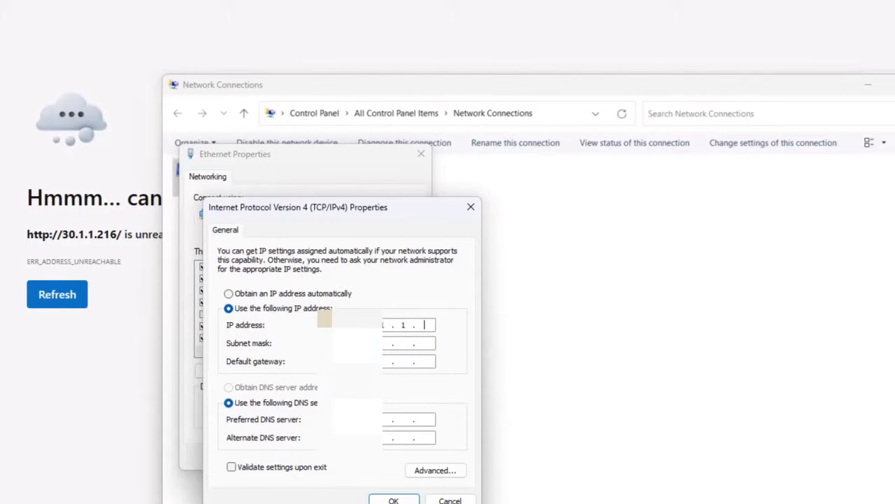
left_click(408, 343)
type("255.255")
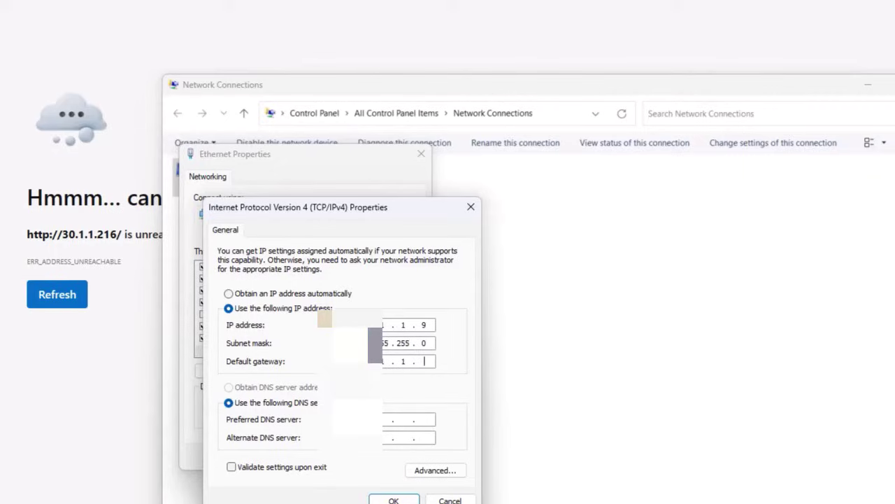
type("23.8.8")
left_click(394, 498)
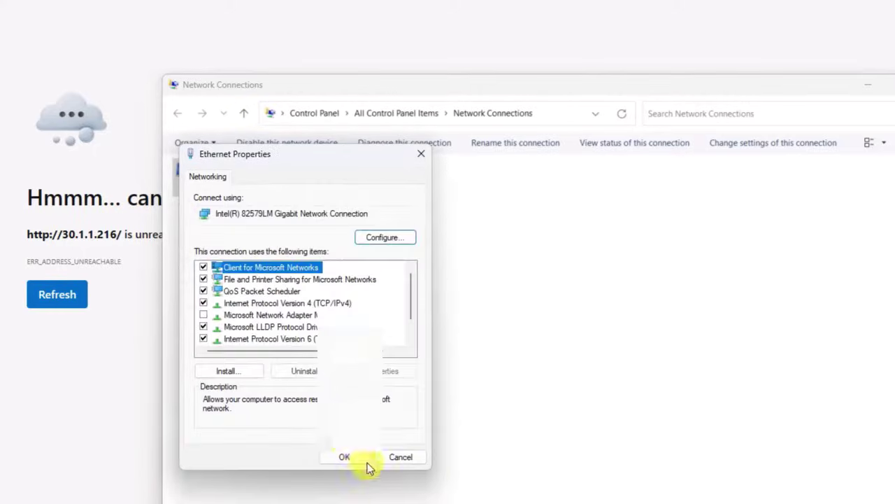
left_click(345, 456)
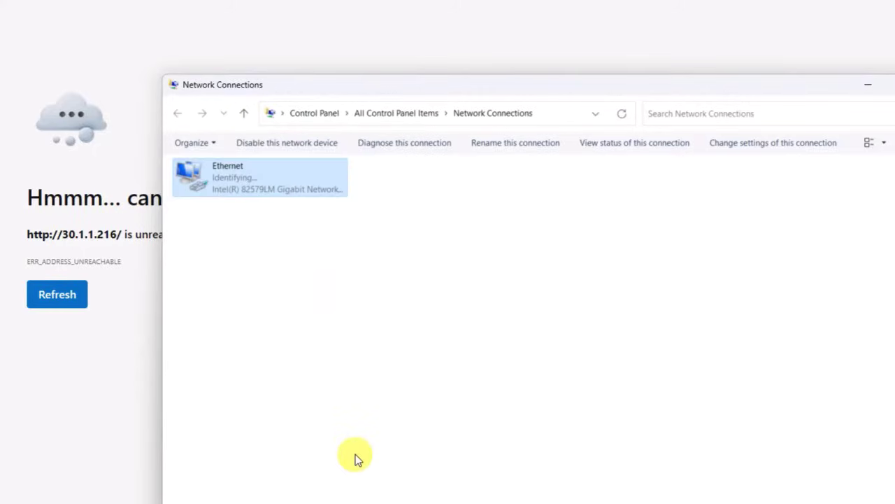
left_click(870, 86)
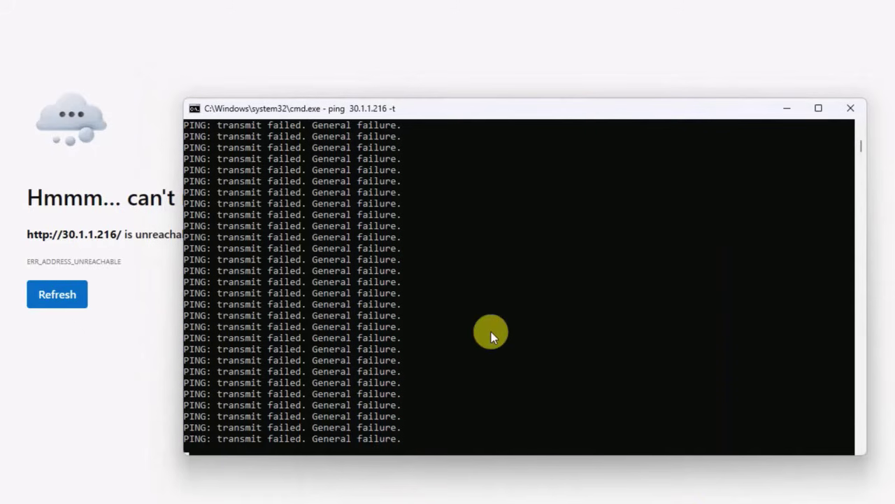